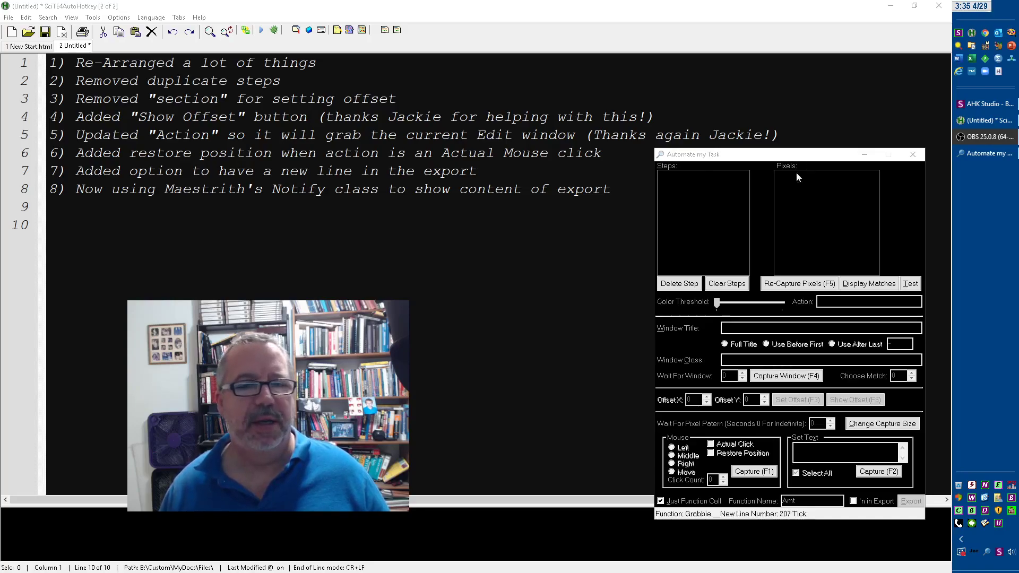
Capture a left mouse click step on the Internet Explorer shortcut icon, with Actual Click and Restore Position enabled
mouse_move(829, 159)
left_mouse_down()
mouse_move(811, 151)
mouse_move(815, 161)
left_mouse_up()
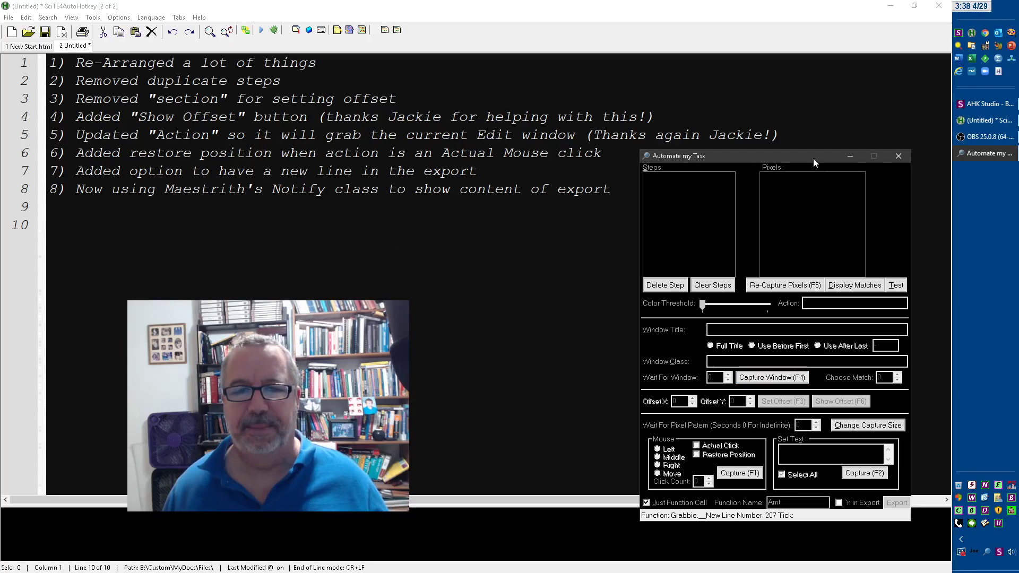
key("F1")
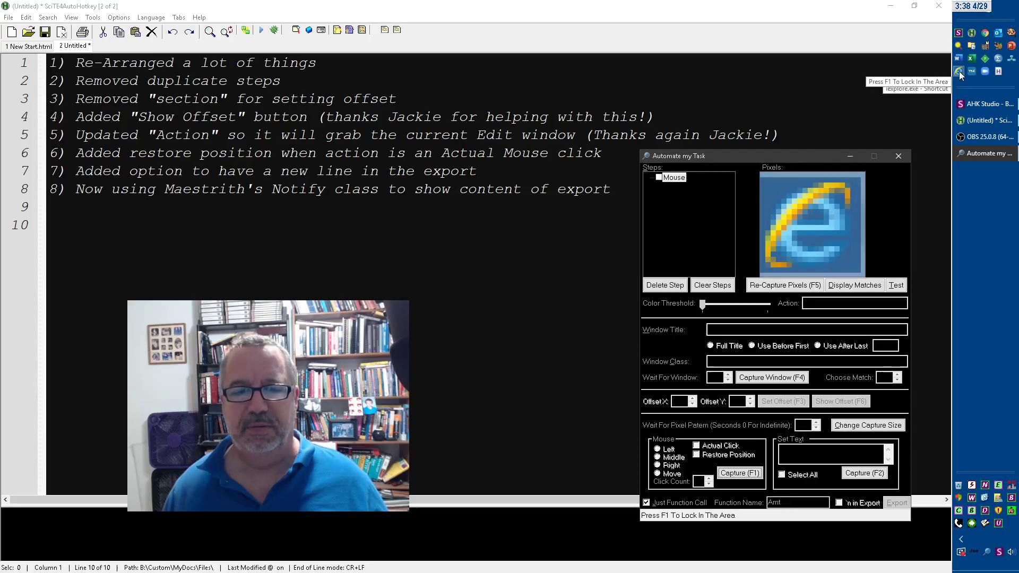
key("F1")
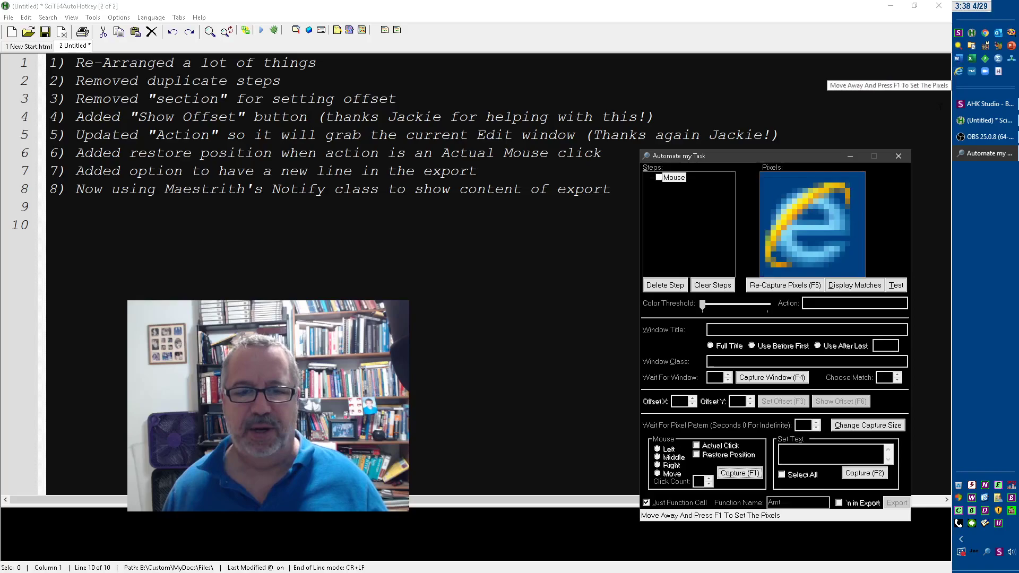
key("F1")
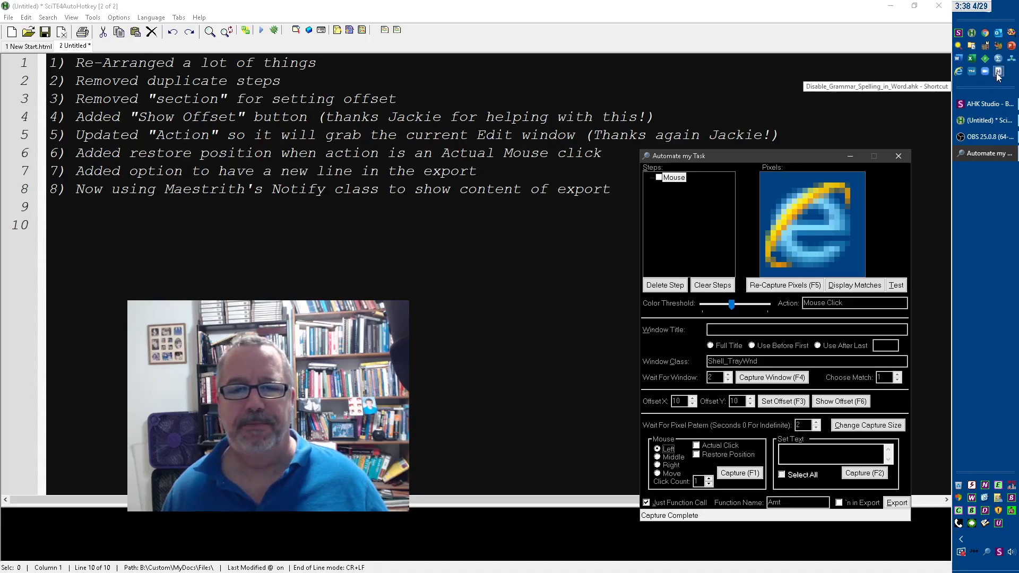
left_click(696, 445)
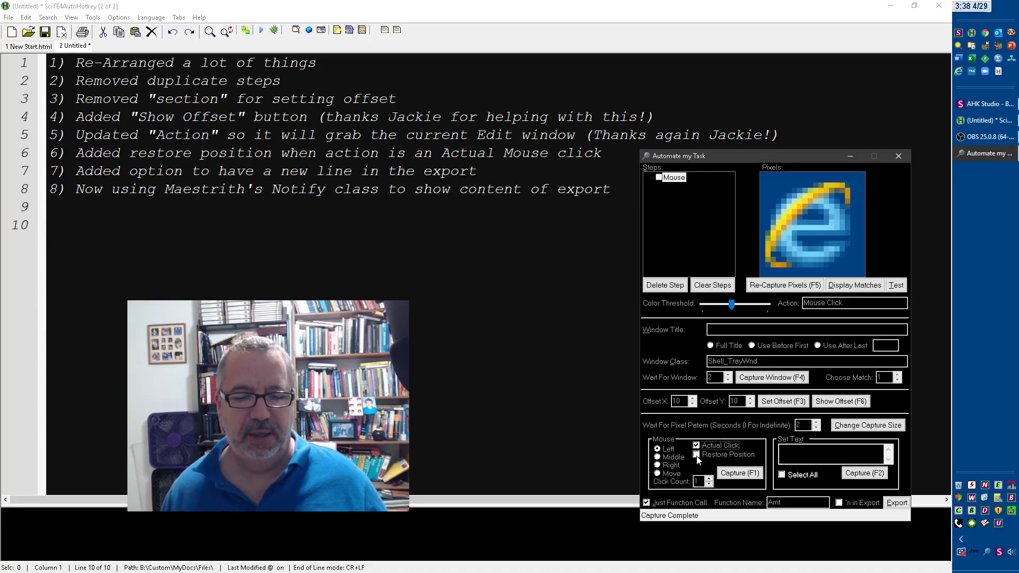
left_click(697, 455)
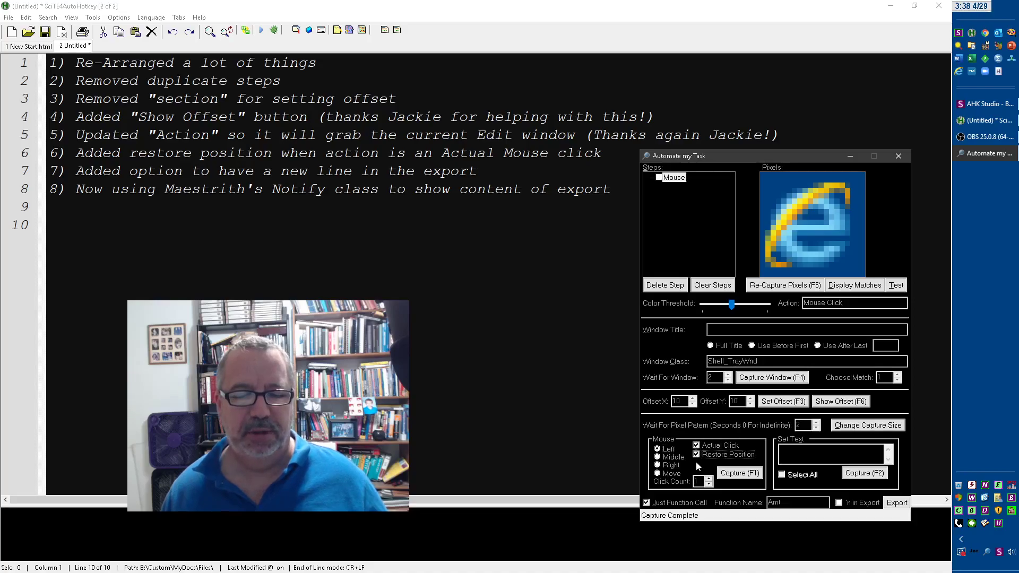
Adjust the colour threshold and outline the Internet Explorer icon within the captured pixels, displaying the matches after each change
left_click(855, 286)
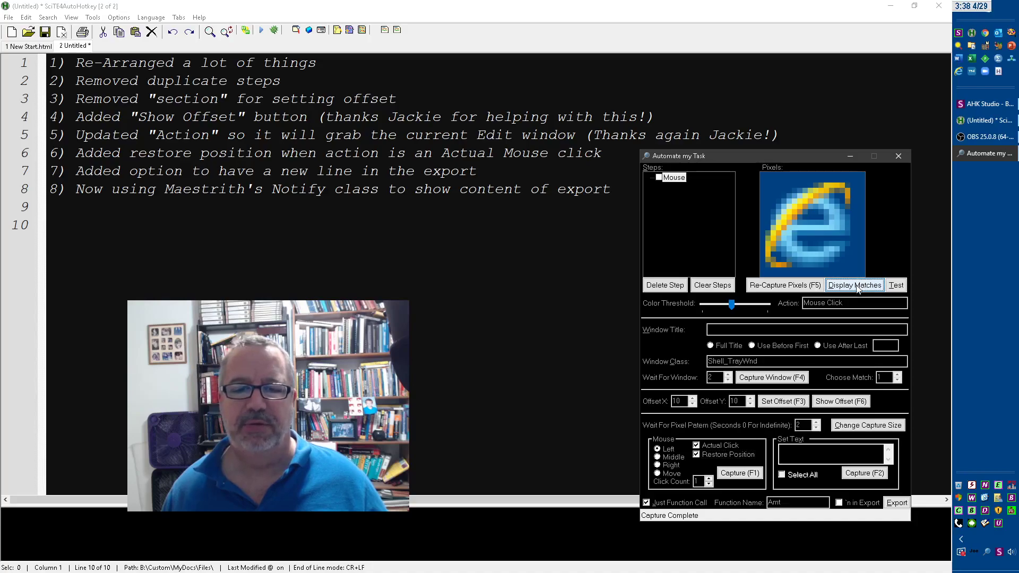
left_click(858, 287)
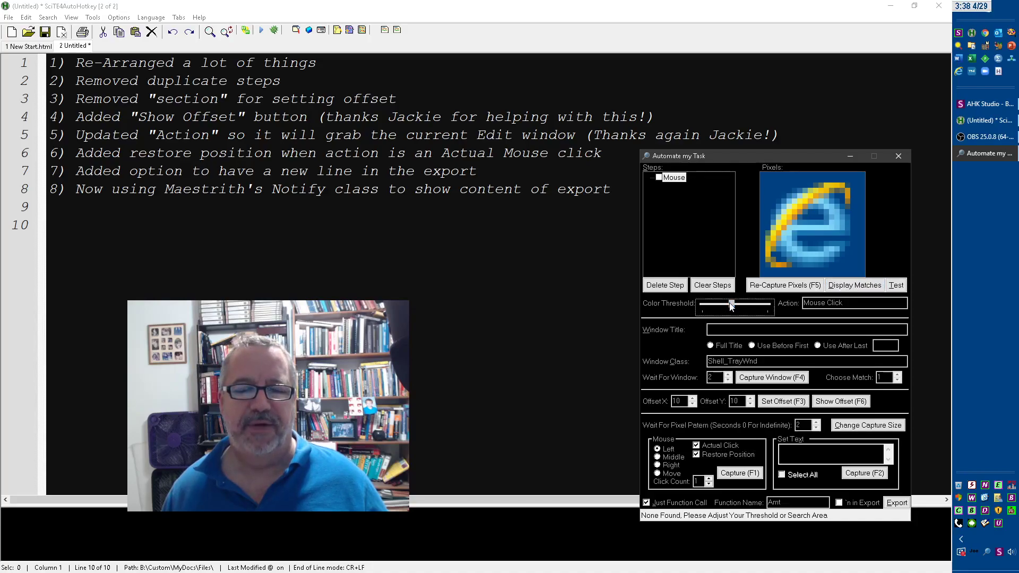
left_click_drag(730, 307, 725, 307)
left_click(864, 287)
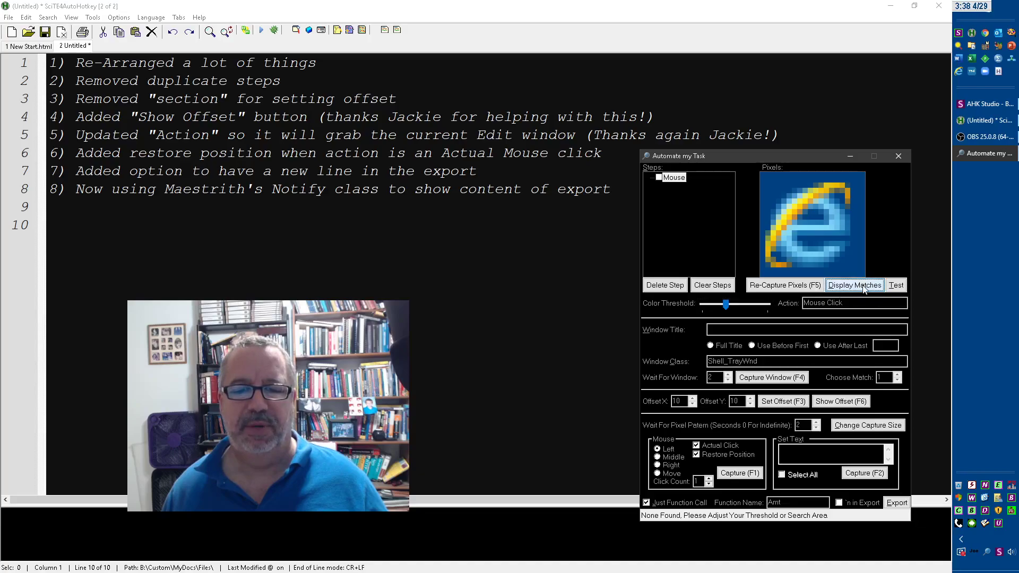
left_click_drag(724, 306, 722, 307)
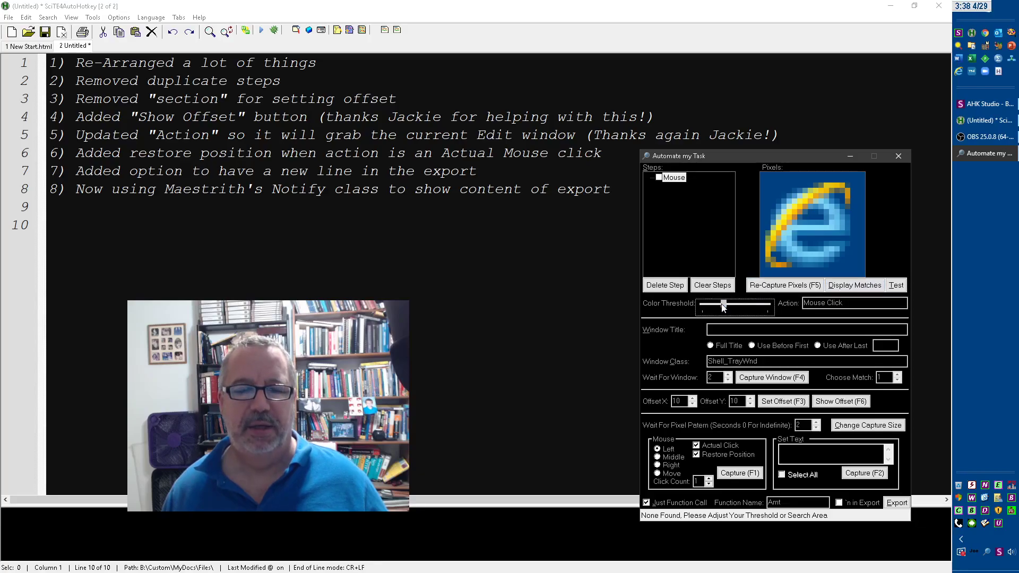
left_click(856, 287)
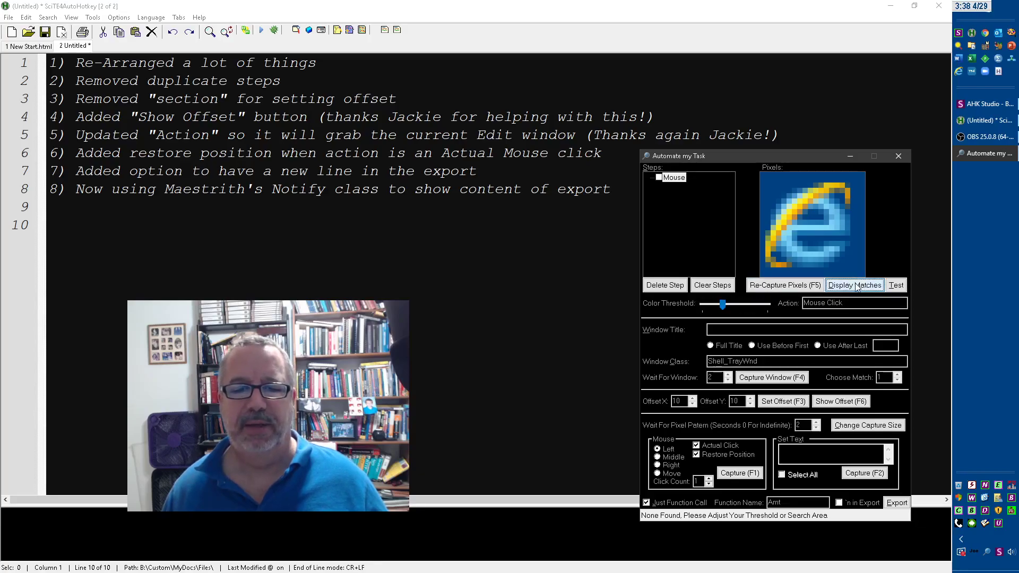
left_click_drag(721, 305, 718, 305)
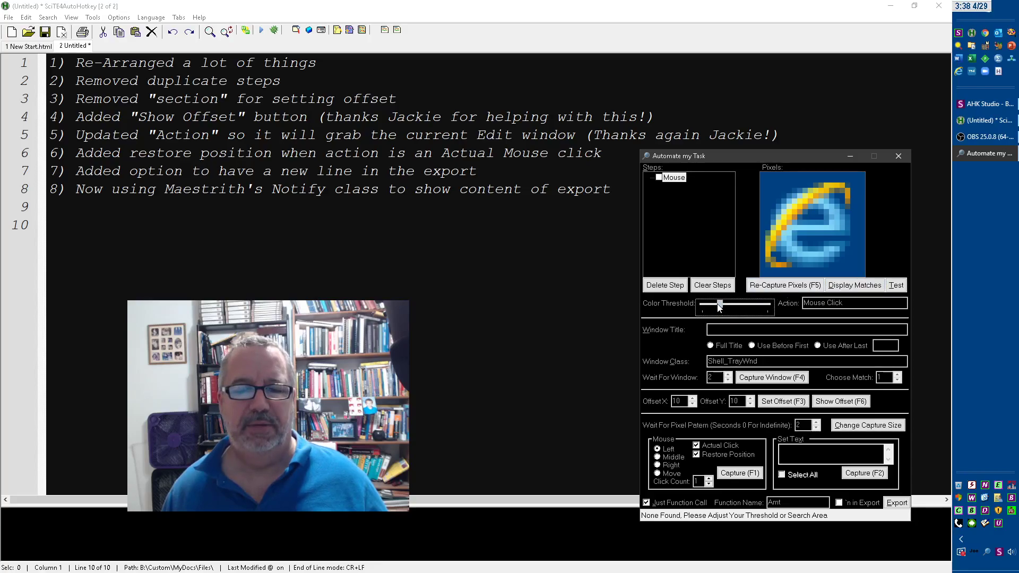
left_click(850, 287)
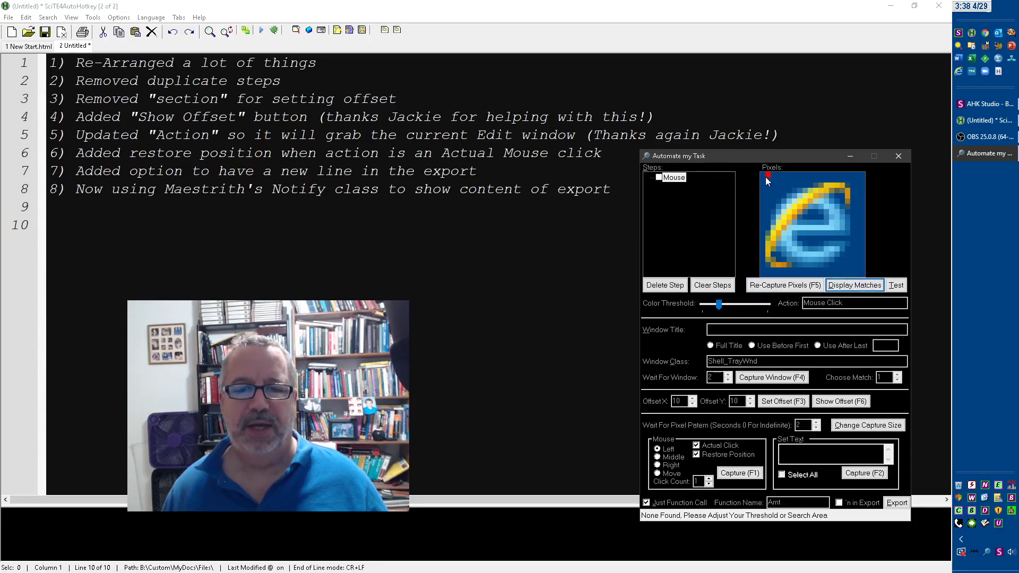
left_click(854, 287)
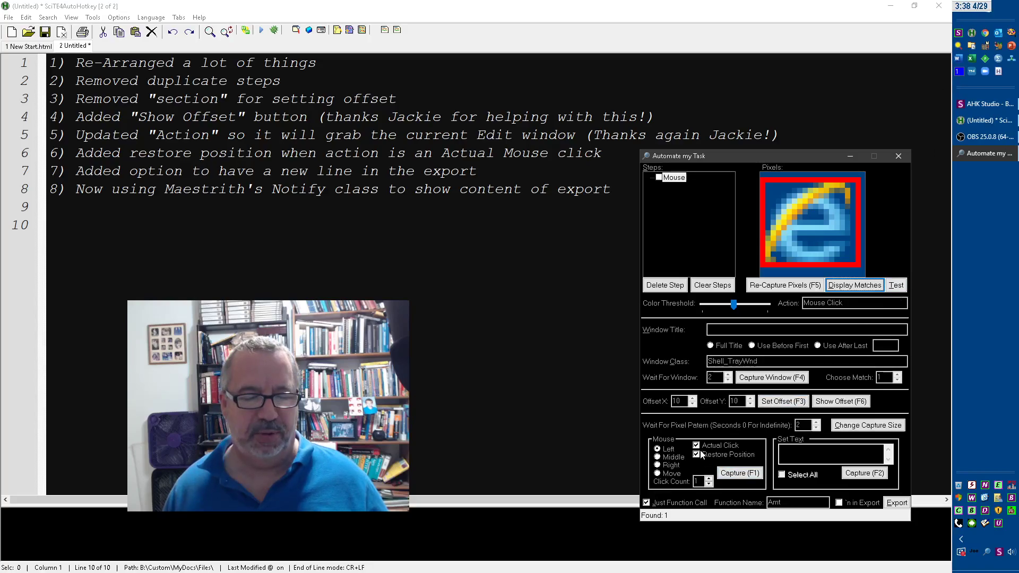
Test the mouse step with Restore Position on and again with it off, closing the opened Internet Explorer window each time
left_click(896, 286)
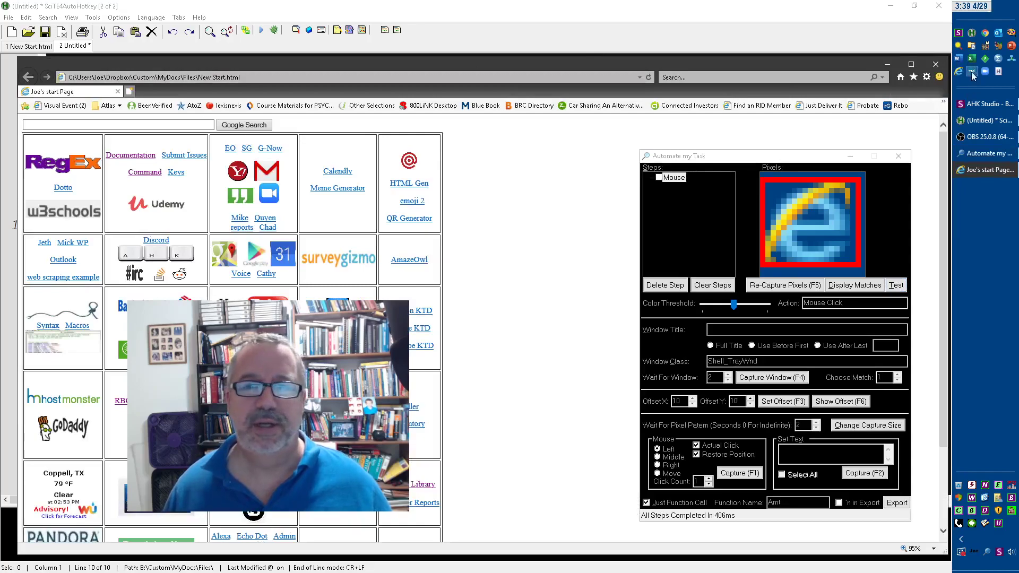
left_click(942, 64)
left_click(740, 454)
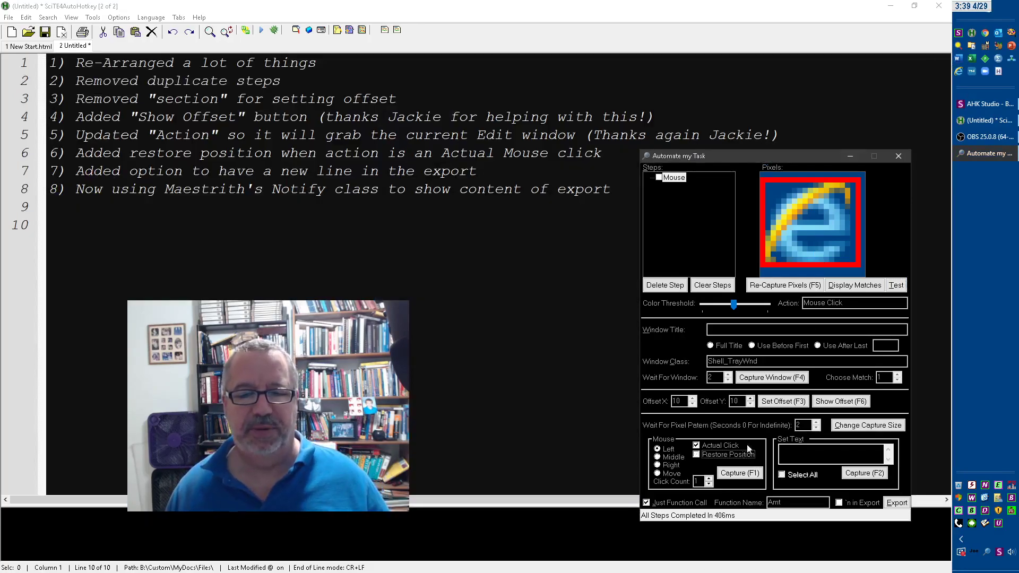
left_click(895, 285)
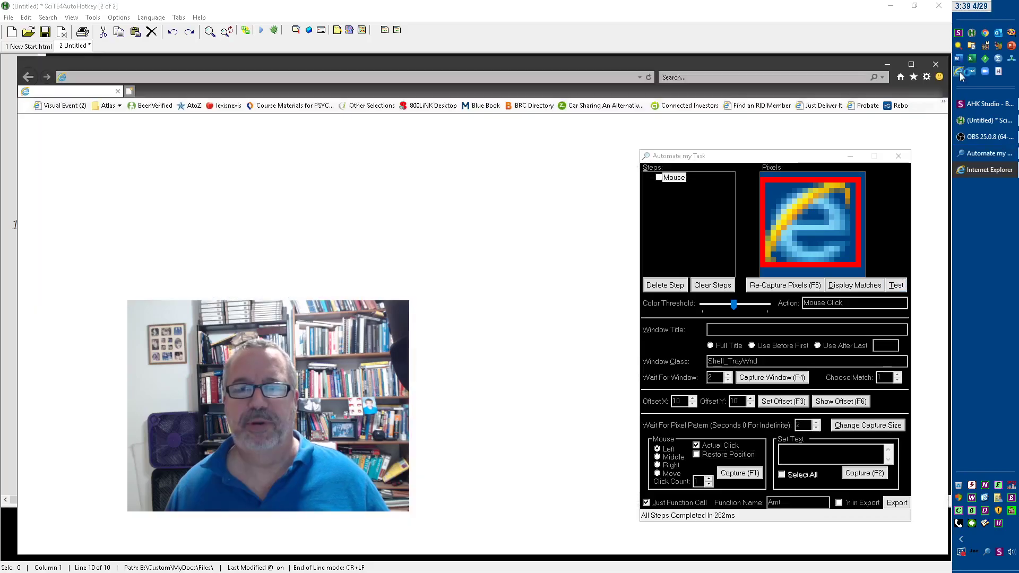
left_click(936, 65)
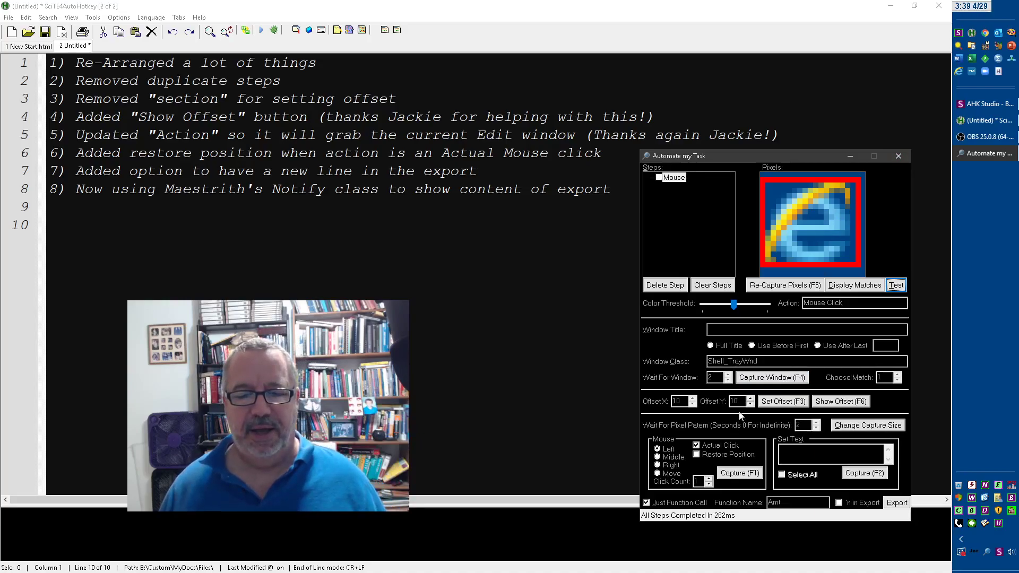
Change the mouse step's action description to "Click IE to launch it"
double_click(834, 303)
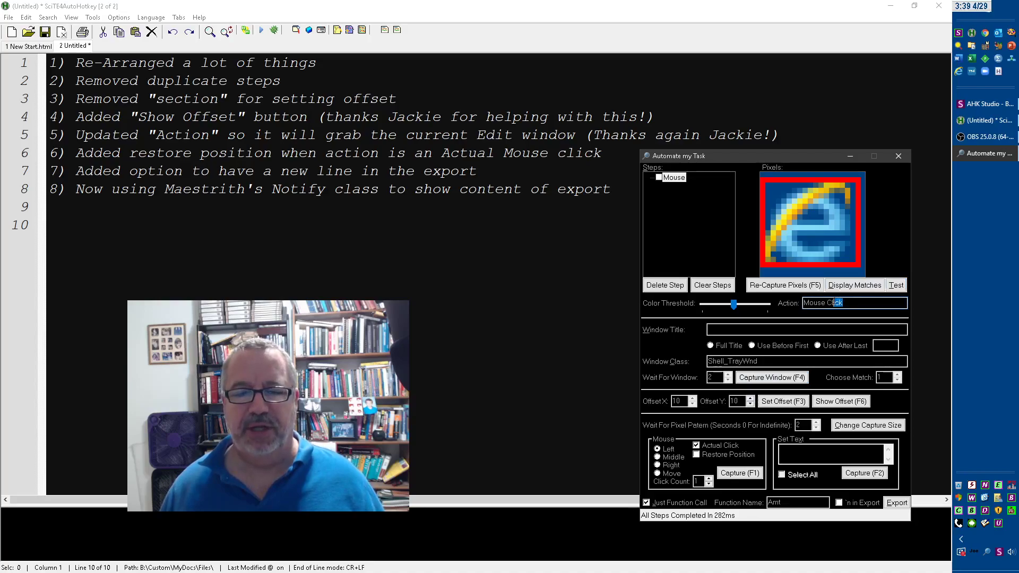
key("ctrl+a")
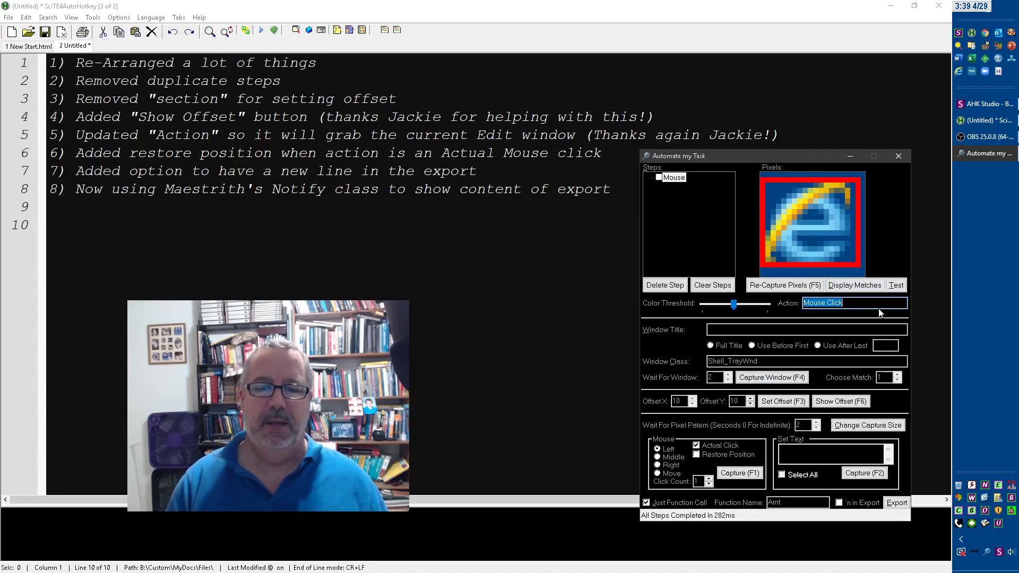
type("Click IE to launch it")
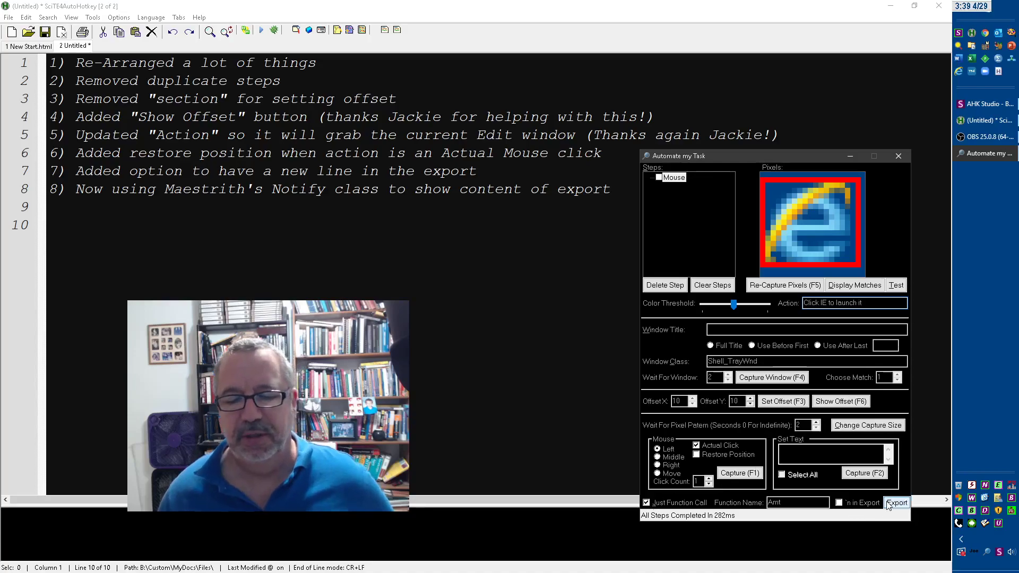
Enable new lines in the export and export the mouse step's function call to the clipboard
left_click(856, 503)
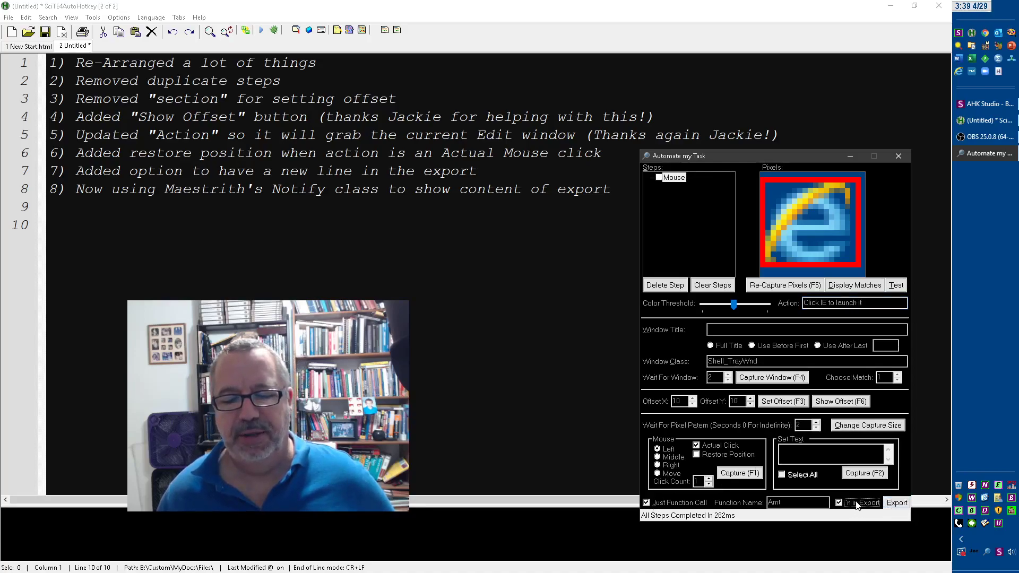
left_click(894, 504)
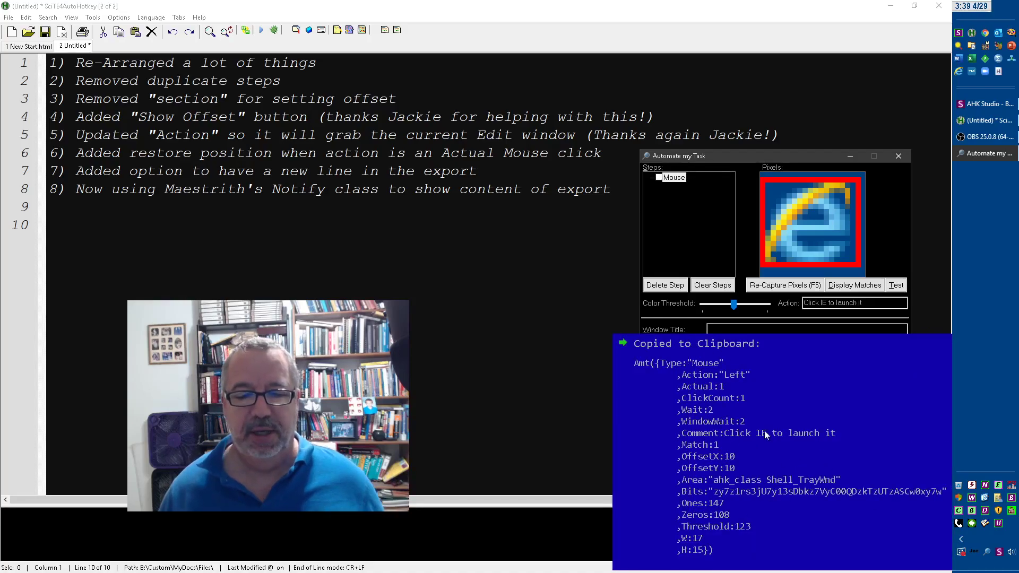
left_click(892, 501)
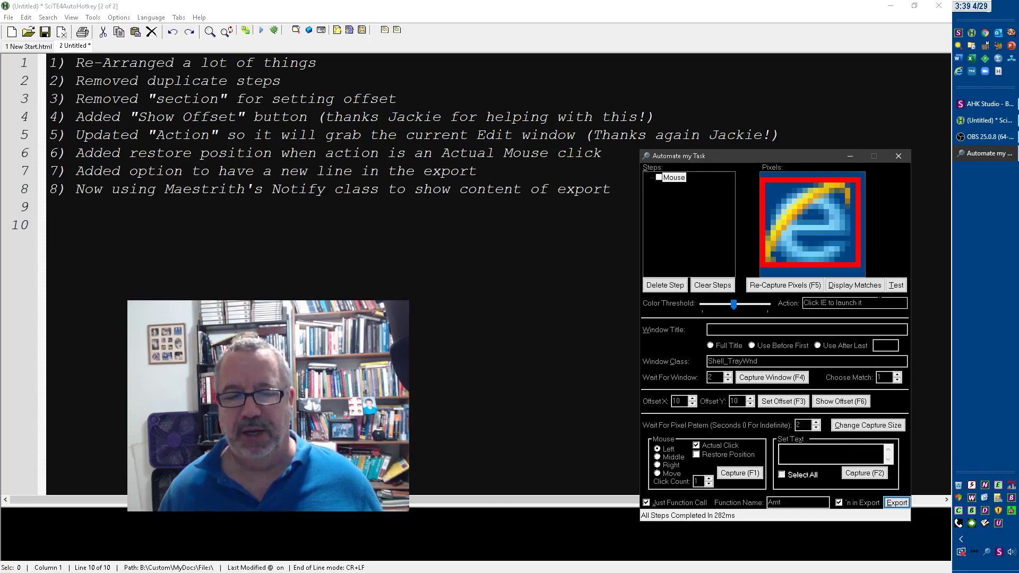
left_click(902, 503)
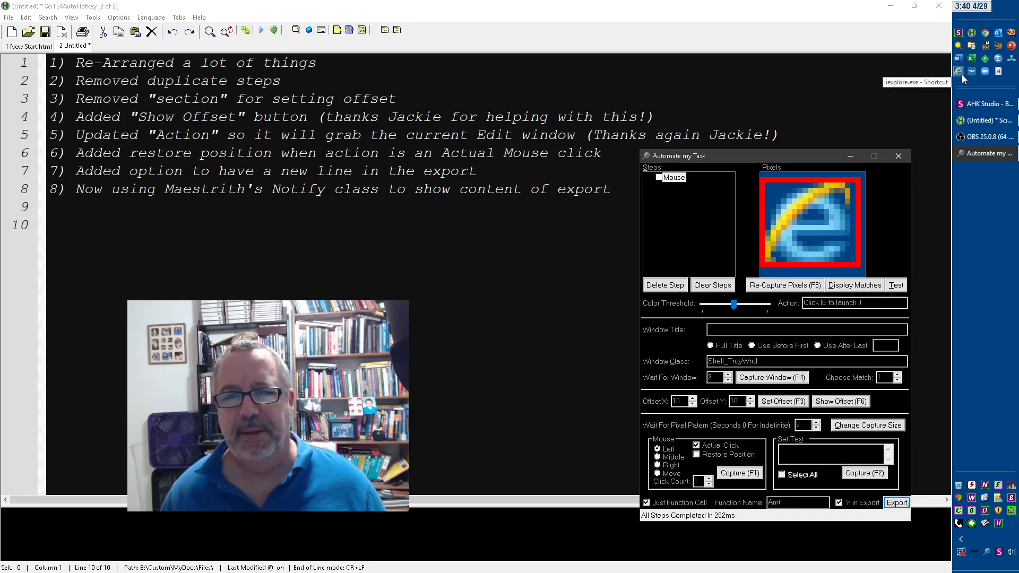
Set the mouse step's offset onto the Word shortcut icon, X 8 and Y -15, and show the offset point
left_click(866, 291)
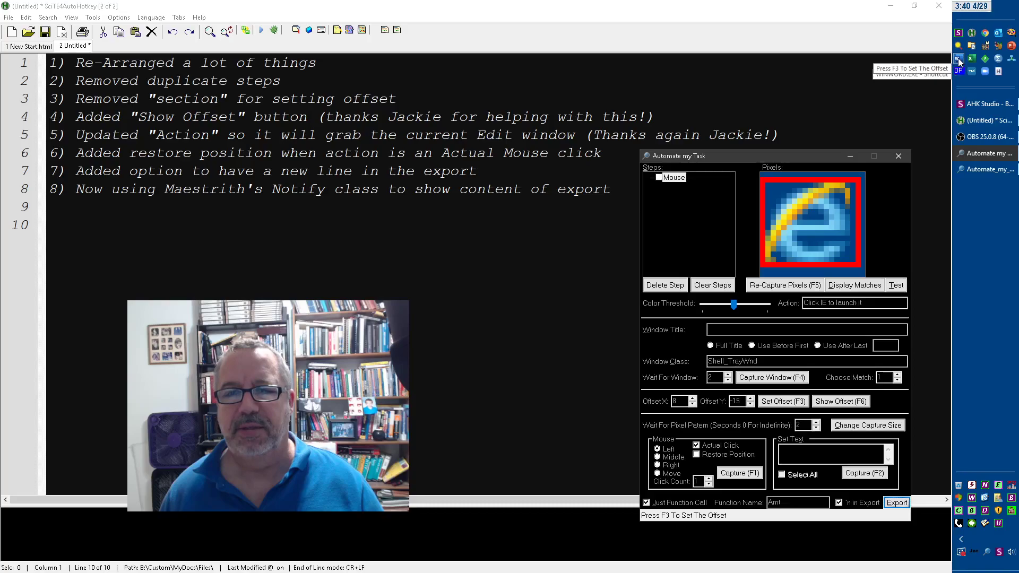
key("F3")
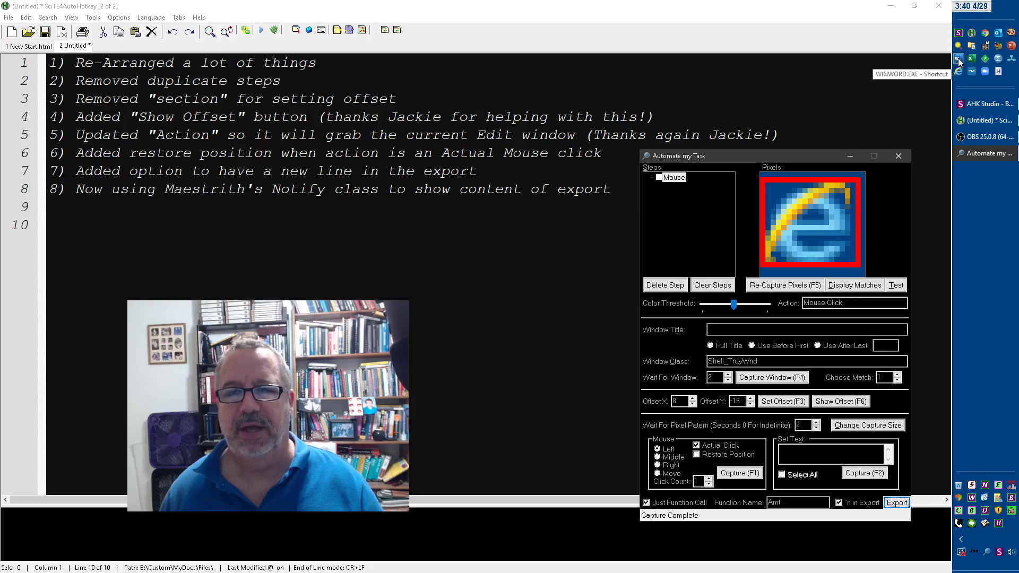
left_click(839, 401)
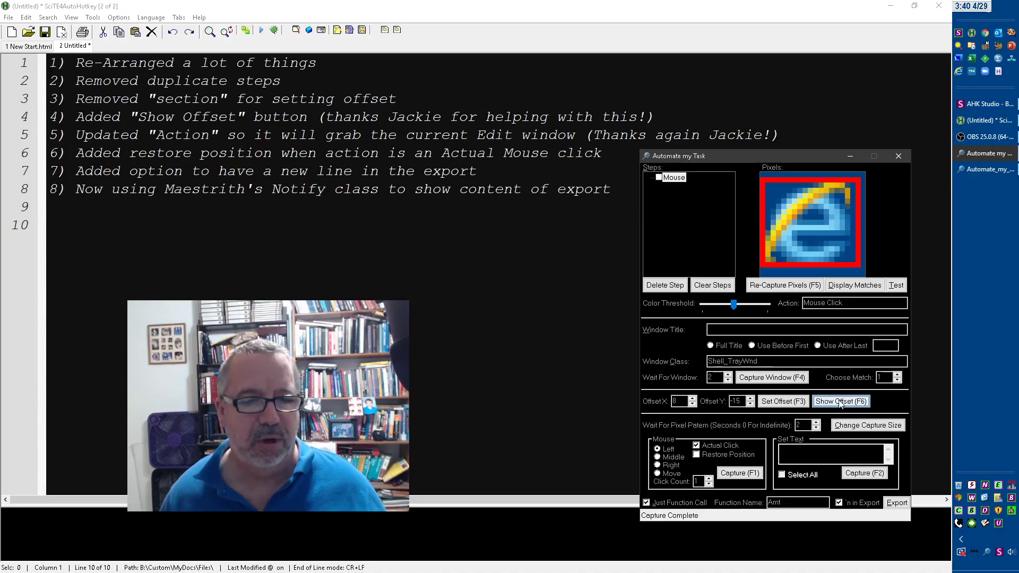
Capture a Set Text step for the Find what field of the editor's Replace dialog, and display its match and offset
left_click(226, 31)
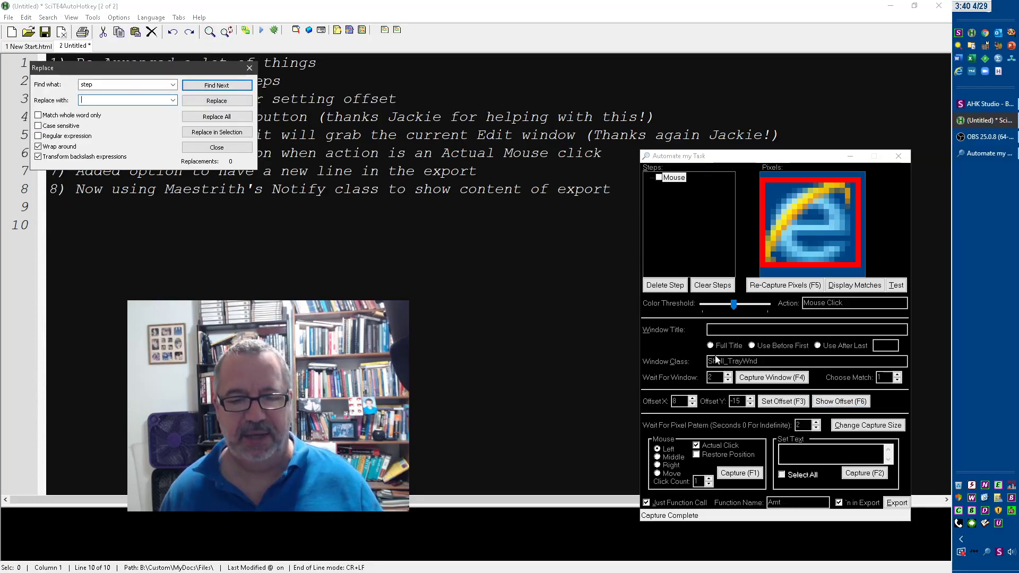
left_click(741, 161)
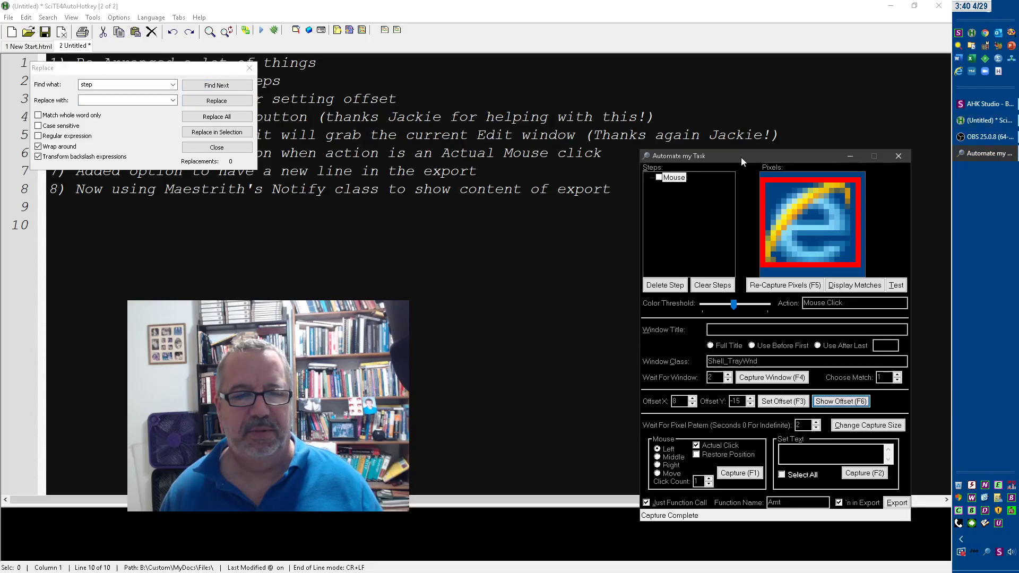
key("F2")
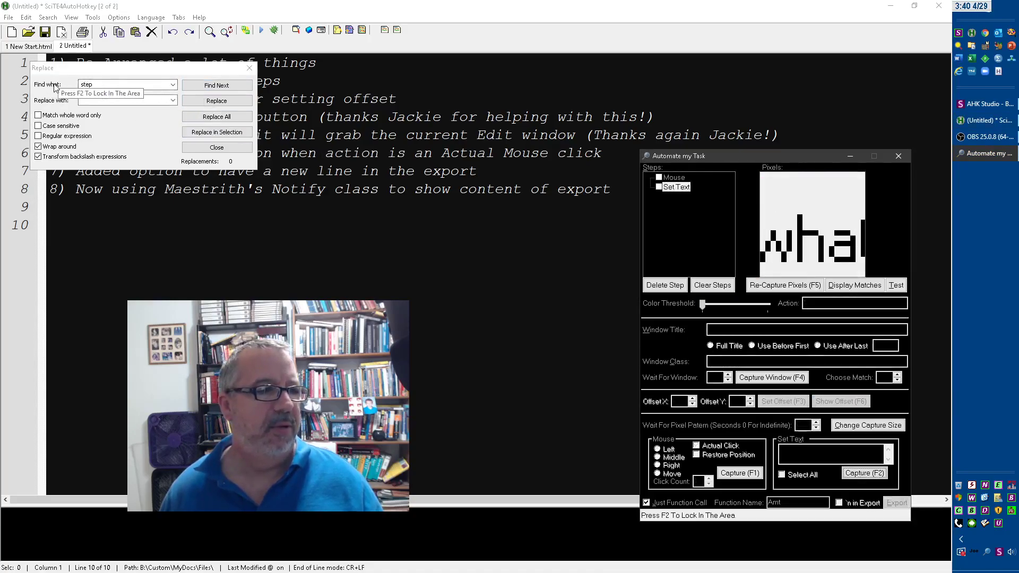
key("F2")
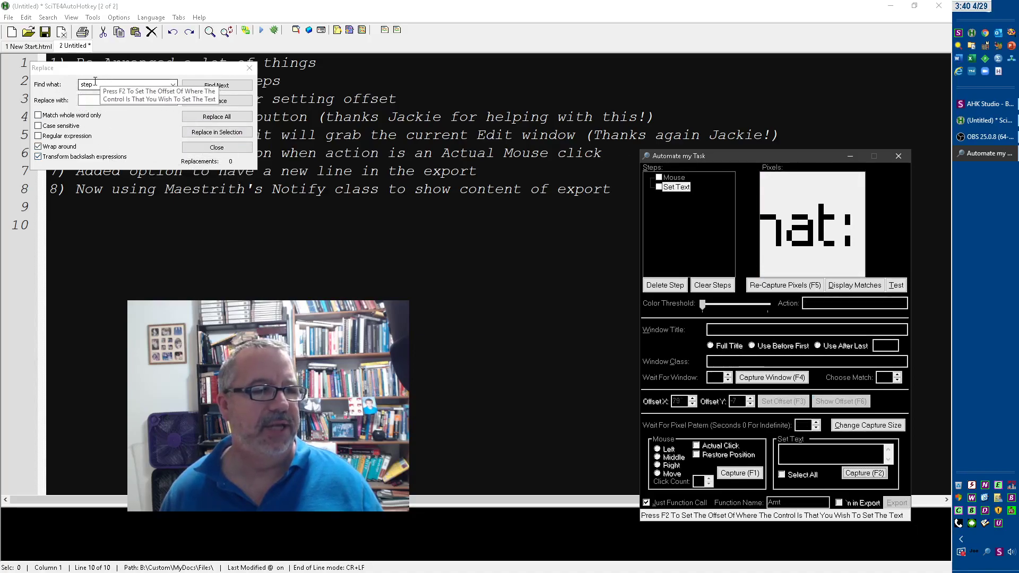
key("F2")
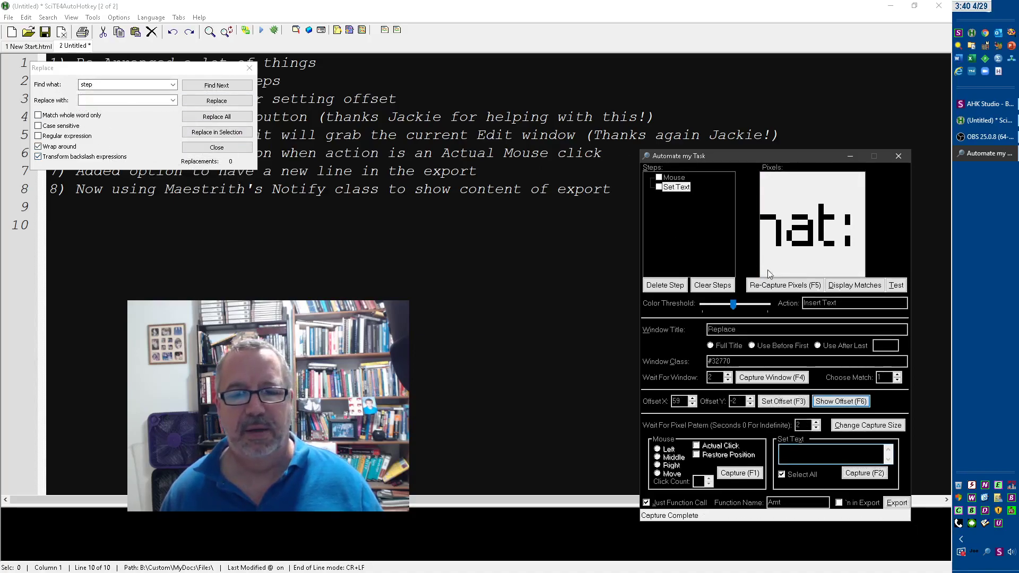
left_click(858, 286)
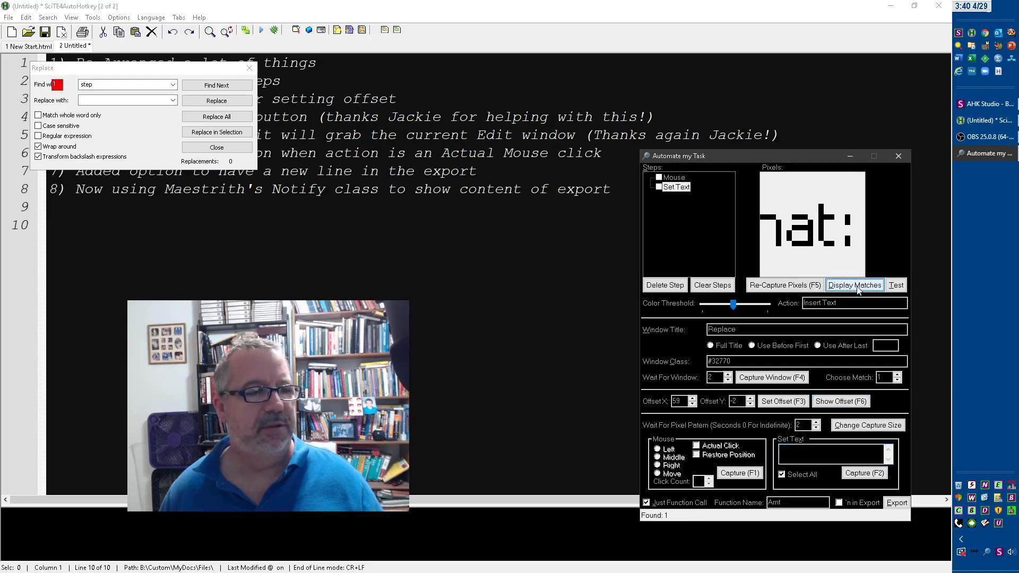
left_click(829, 402)
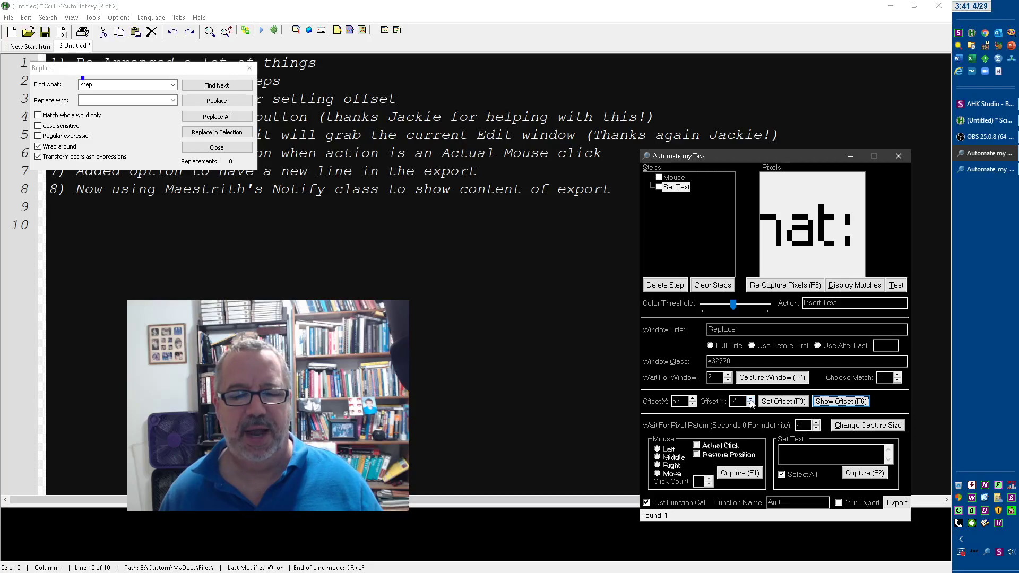
Set the Set Text step's Y offset to 8 and show the offset point in the Find what field
left_click(750, 404)
left_click(750, 405)
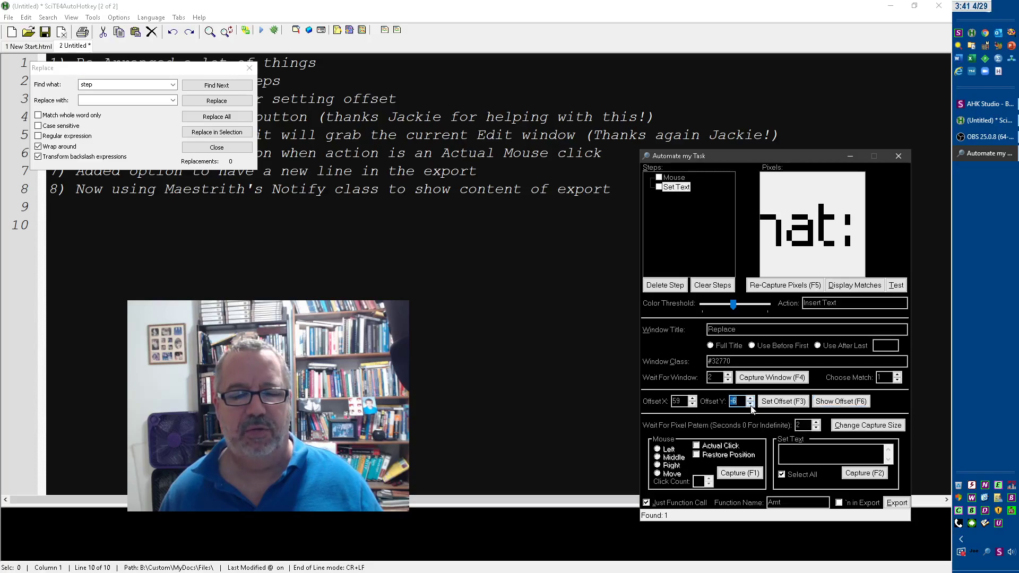
left_click(751, 398)
left_click(750, 399)
left_click(750, 399)
left_click(750, 398)
left_click(750, 398)
left_click(750, 398)
left_click(750, 399)
left_click(750, 398)
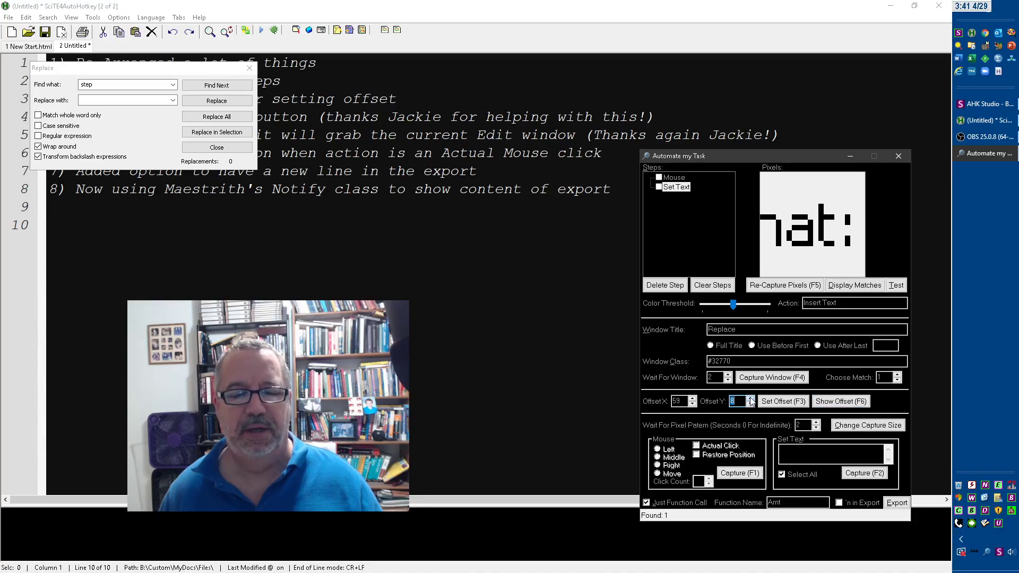
left_click(829, 401)
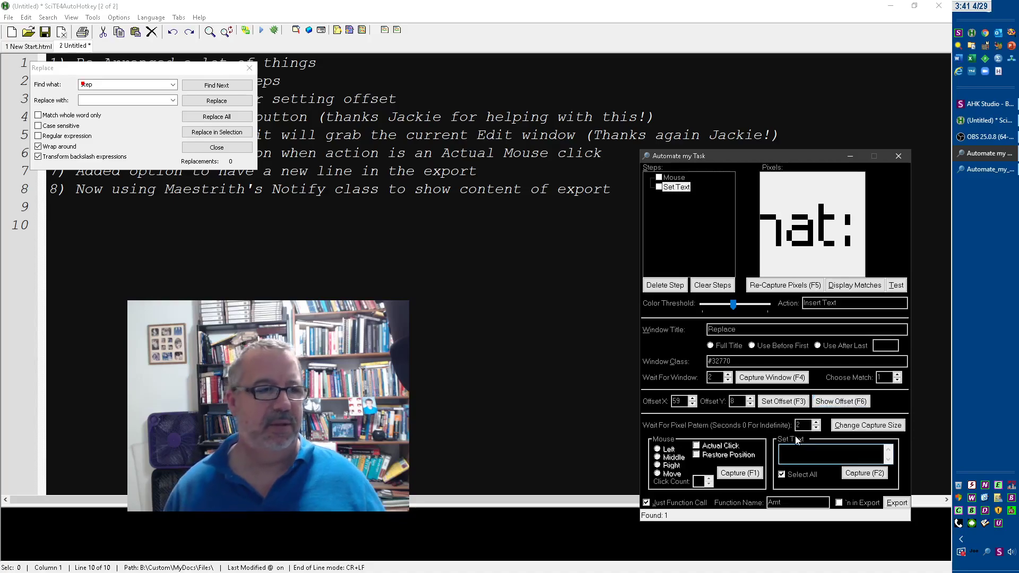
Enter "blah" as the text to insert and test the Mouse and Set Text steps together, launching Word from its shortcut
type("blah")
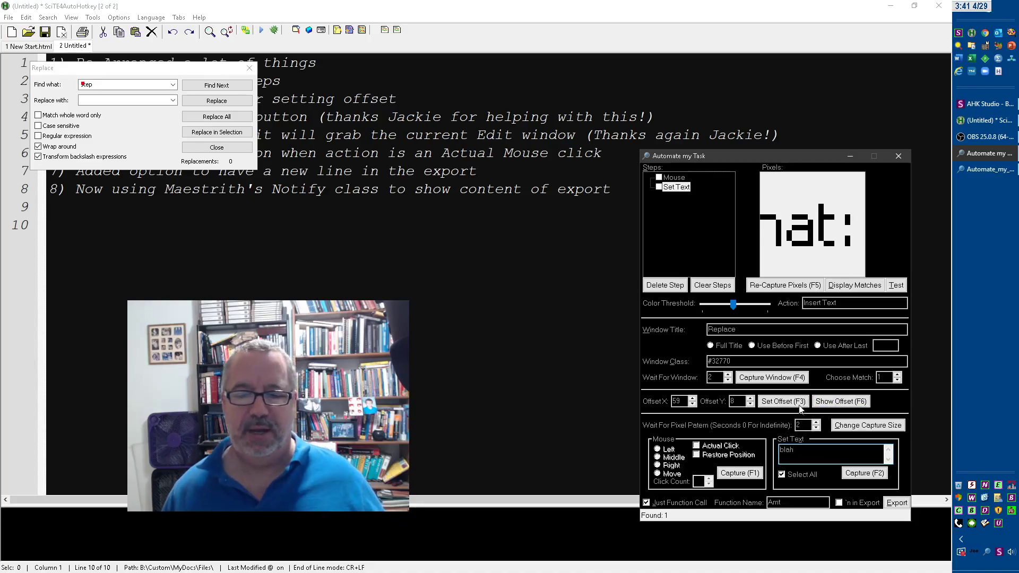
left_click(896, 285)
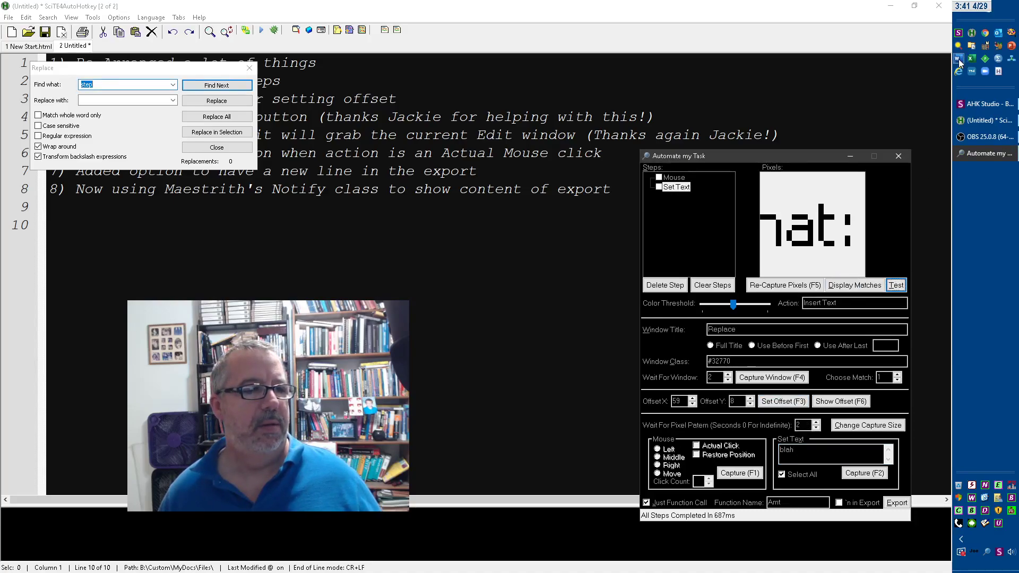
left_click(959, 59)
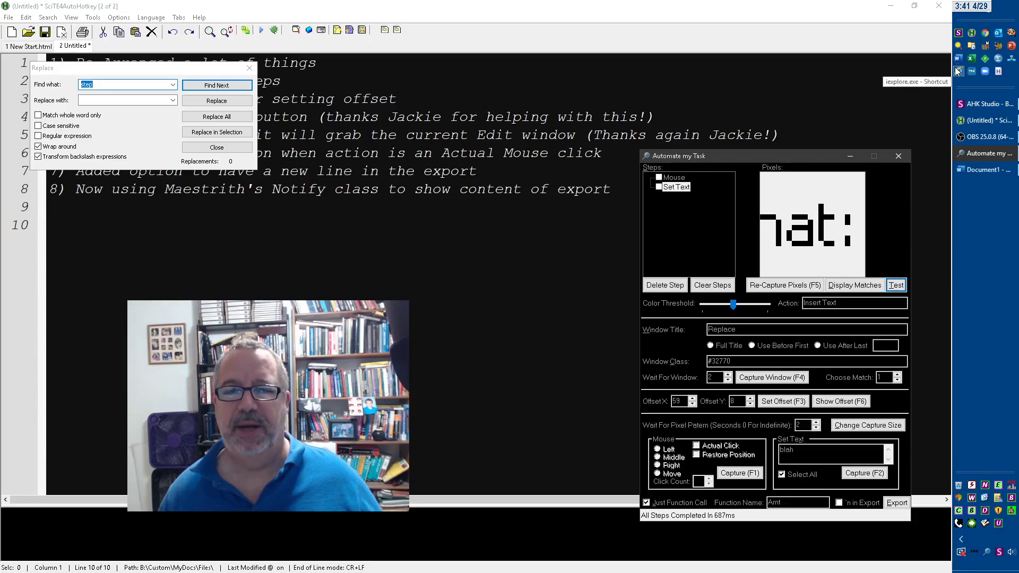
Delete the Mouse step, test the remaining Set Text step alone, and shift the Automate my Task window slightly
left_click(673, 178)
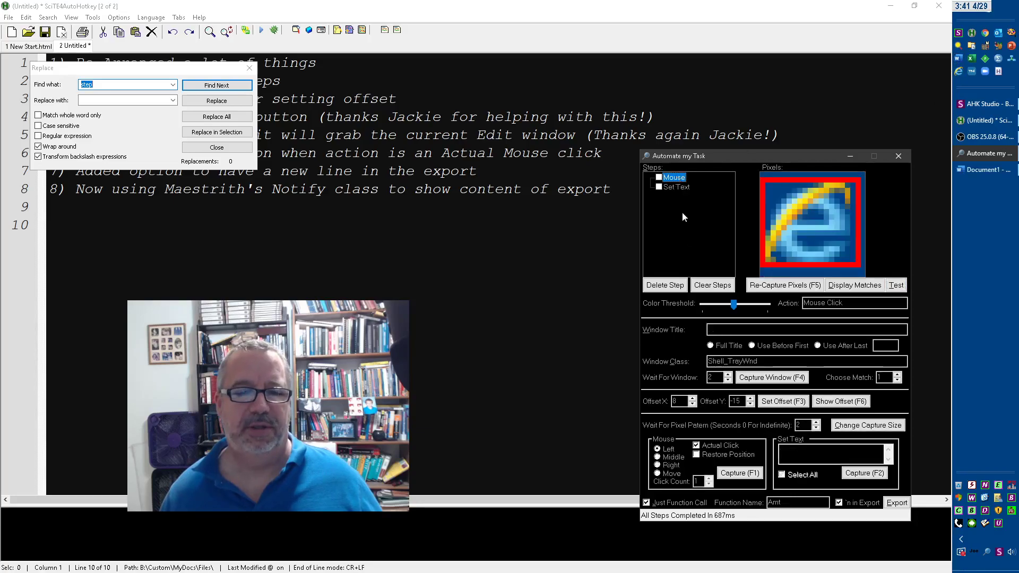
left_click(673, 285)
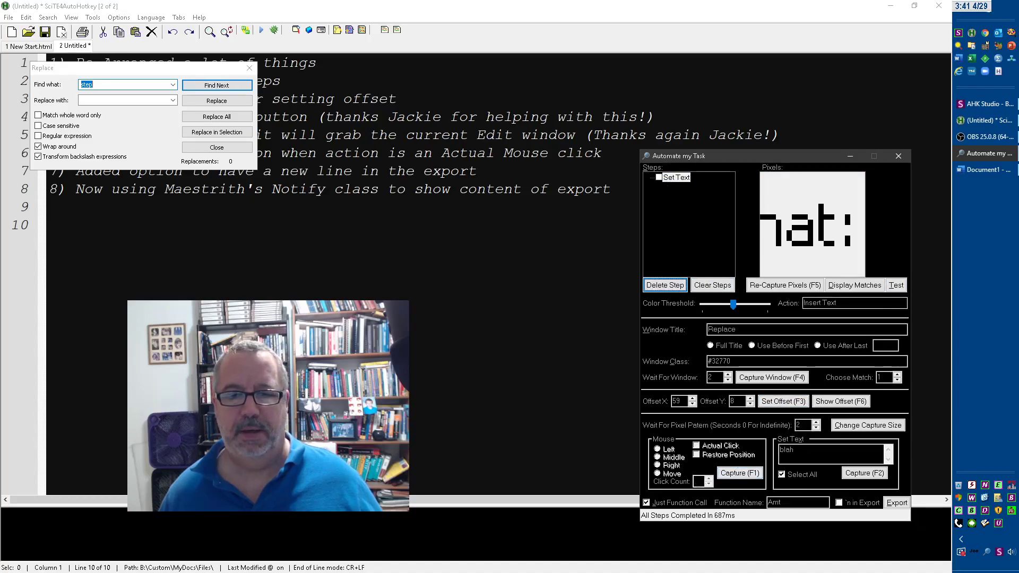
left_click(896, 285)
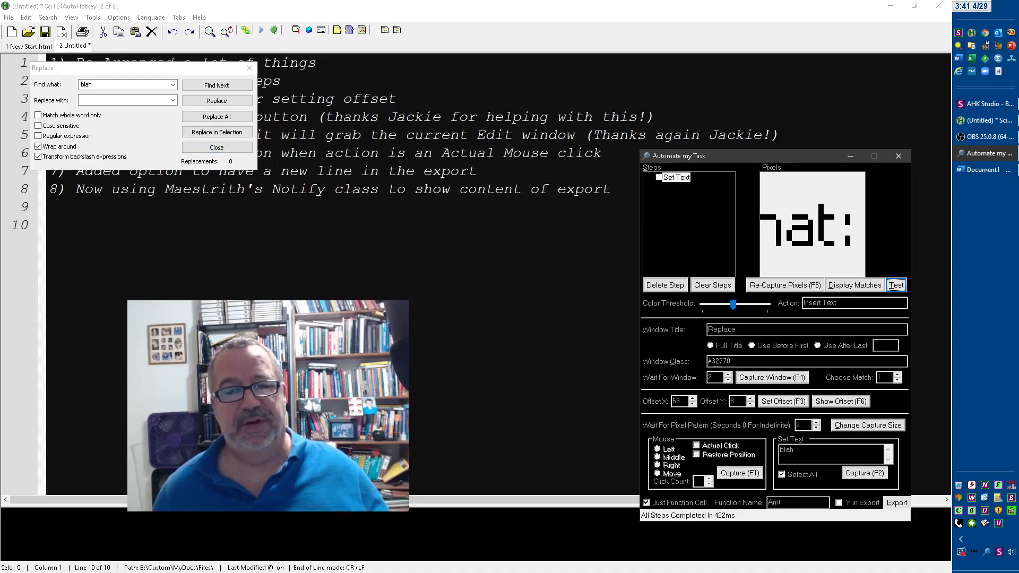
left_click_drag(748, 157, 729, 155)
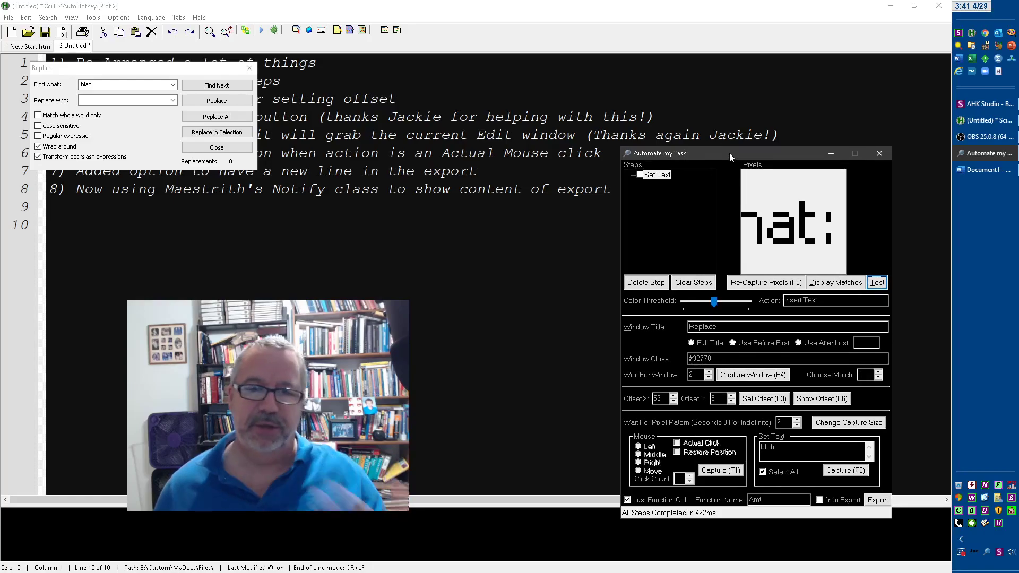